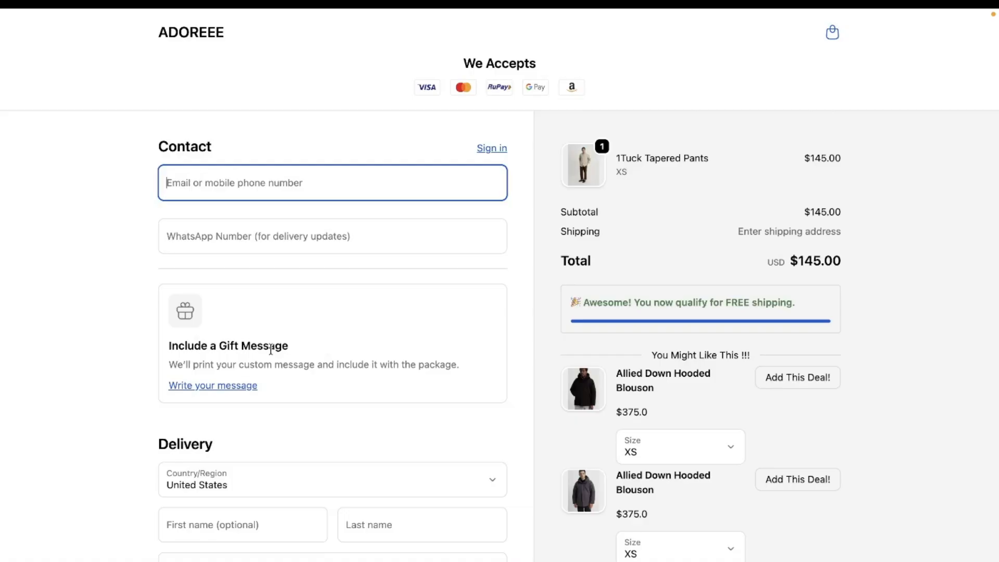
- Go to the store's home page and view the Shopify App Store listing of Checkout Ninja - Customizer
{"action": "left_click", "coordinate": [186, 42]}
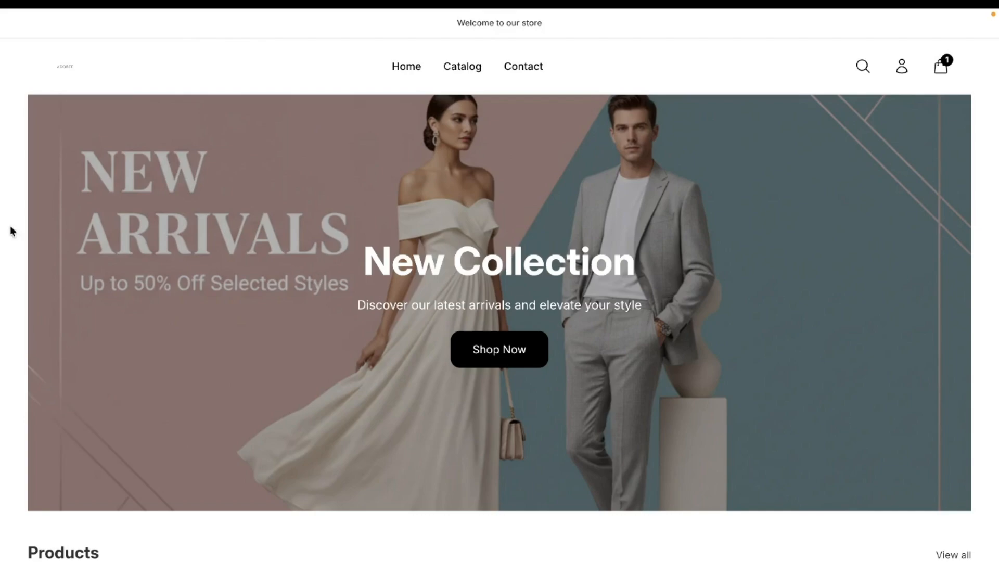
{"action": "mouse_move", "coordinate": [4, 244]}
{"action": "left_click", "coordinate": [47, 272]}
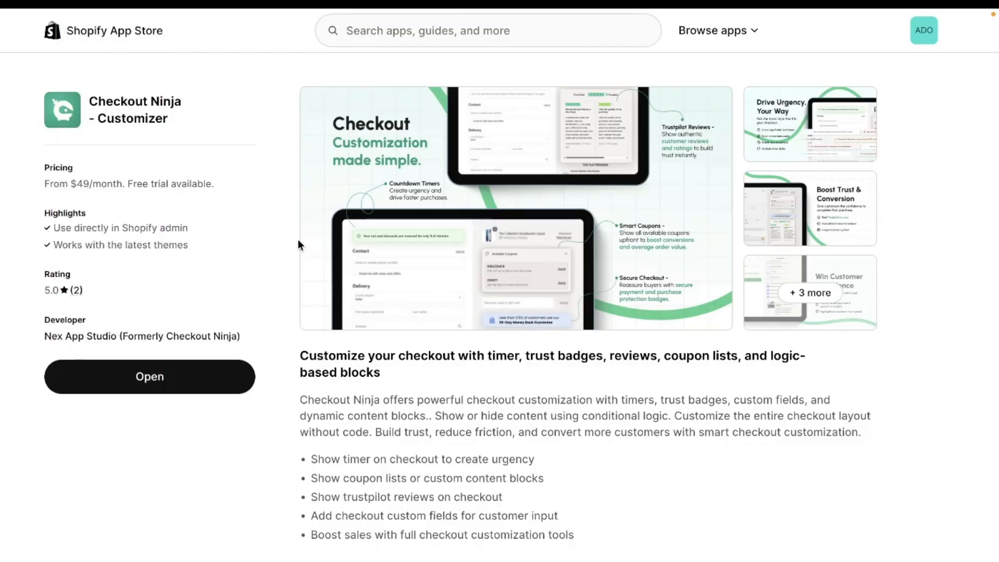
- Switch to the Checkout Ninja app in the Shopify admin and start a new checkout block without a template
{"action": "left_click", "coordinate": [28, 226]}
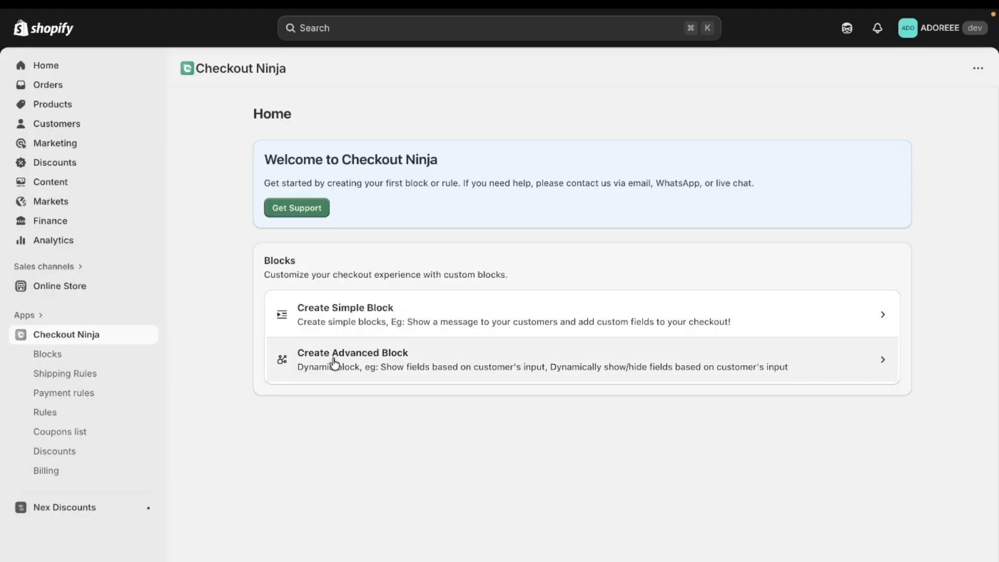
{"action": "left_click", "coordinate": [335, 363]}
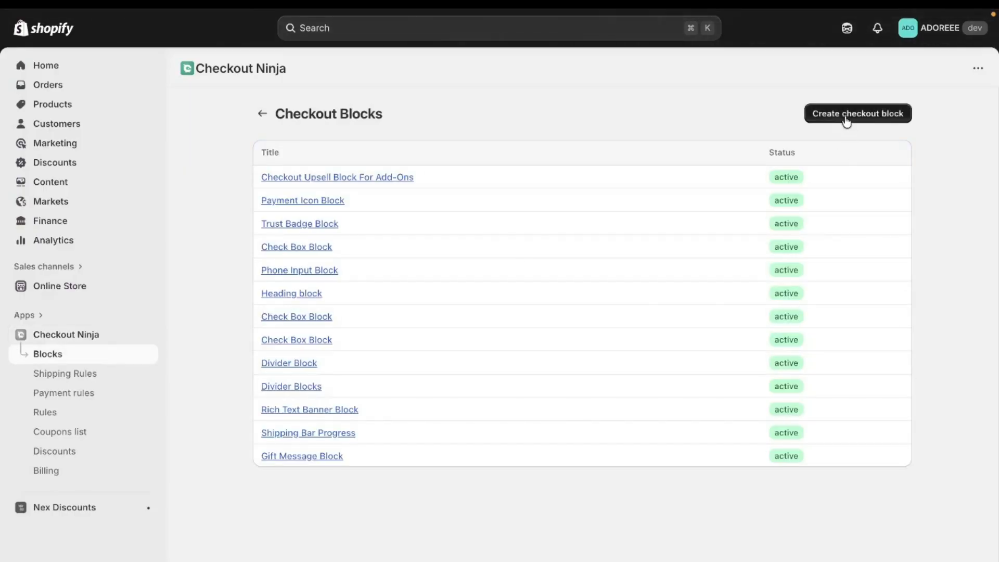
{"action": "left_click", "coordinate": [847, 119]}
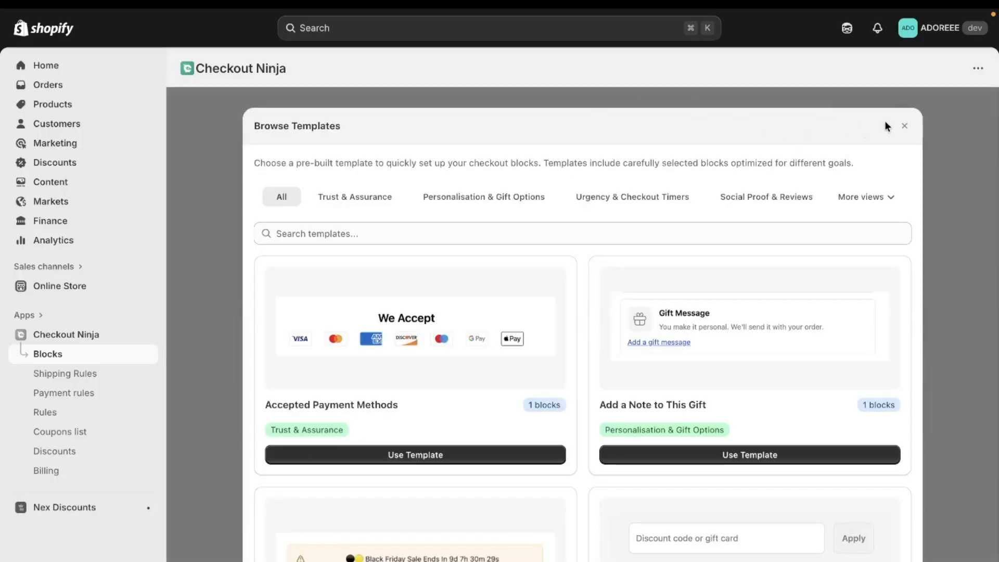
{"action": "left_click", "coordinate": [905, 126]}
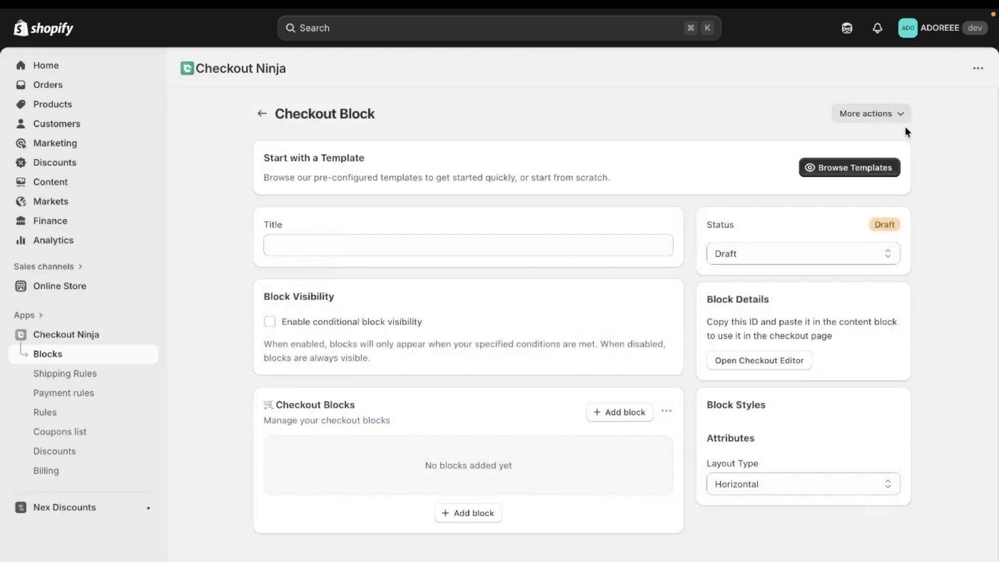
- Search the block types for "gif" and add the Gift Message block to the checkout block
{"action": "left_click", "coordinate": [623, 417]}
{"action": "left_click", "coordinate": [445, 228]}
{"action": "type", "text": "gif"}
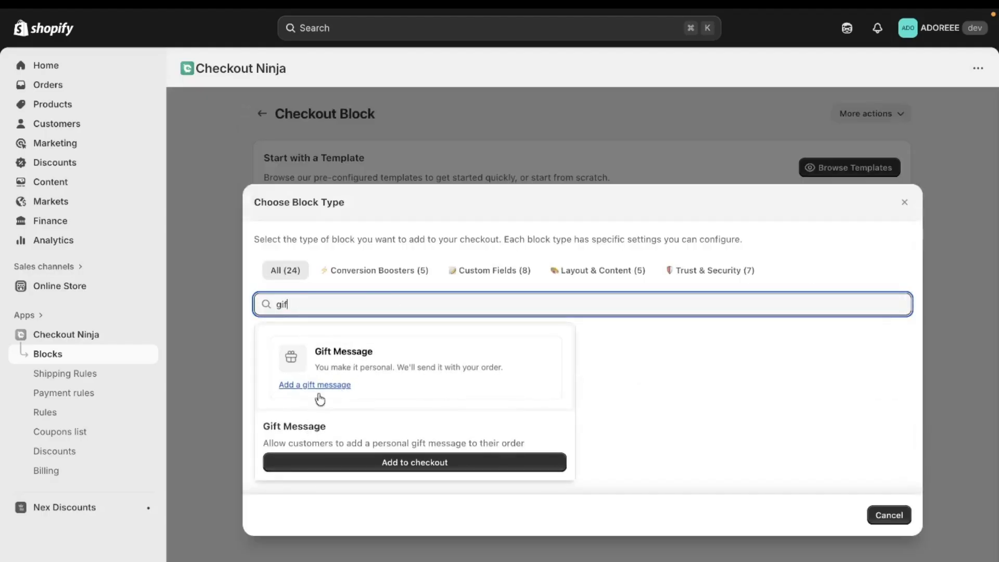
{"action": "left_click", "coordinate": [327, 462]}
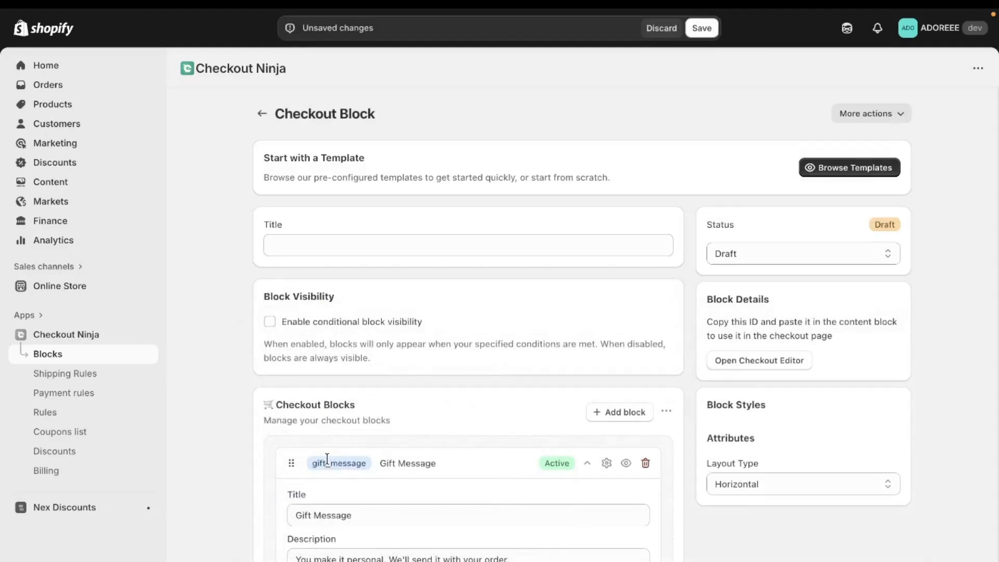
- Title the checkout block "Gift Message Block"
{"action": "left_click", "coordinate": [364, 242]}
{"action": "type", "text": "Gift Mes"}
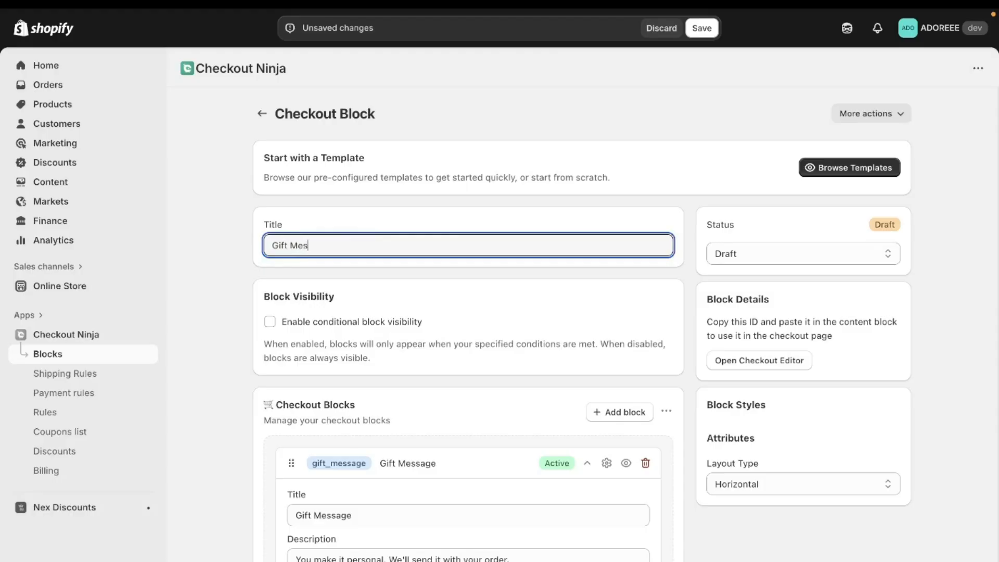
{"action": "type", "text": "sage Block"}
- Set the gift message title to "Include A Gift Message" and the description to "We'll print your custom message and include it with the package."
{"action": "scroll", "coordinate": [417, 292], "scroll_direction": "down", "scroll_amount": 5}
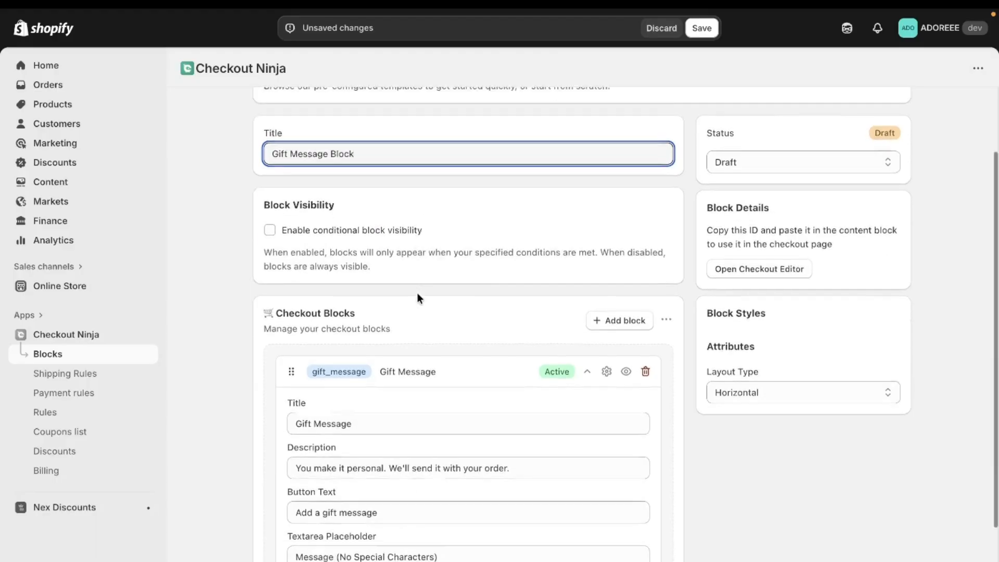
{"action": "triple_click", "coordinate": [411, 278]}
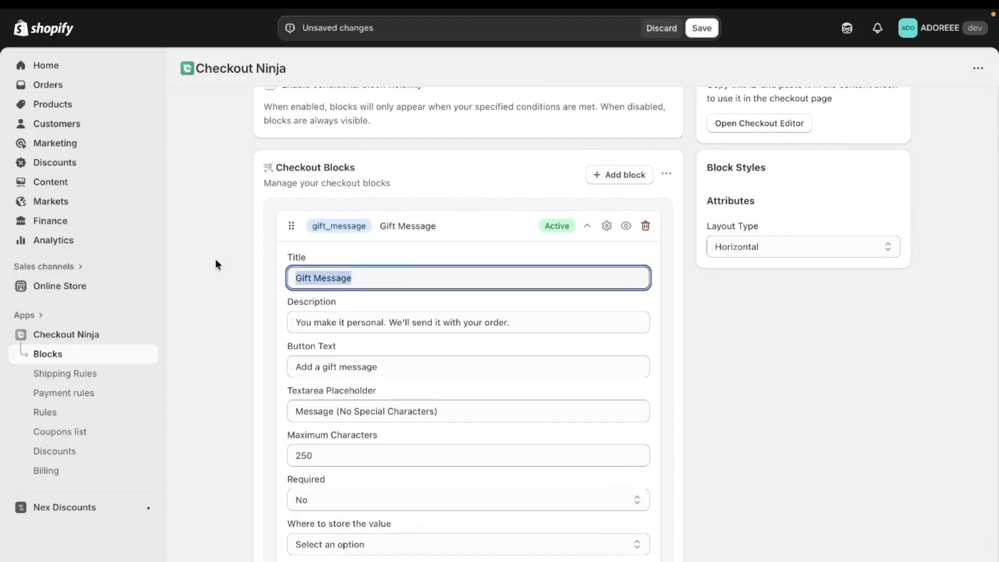
{"action": "key", "text": "BackSpace"}
{"action": "type", "text": "Include A"}
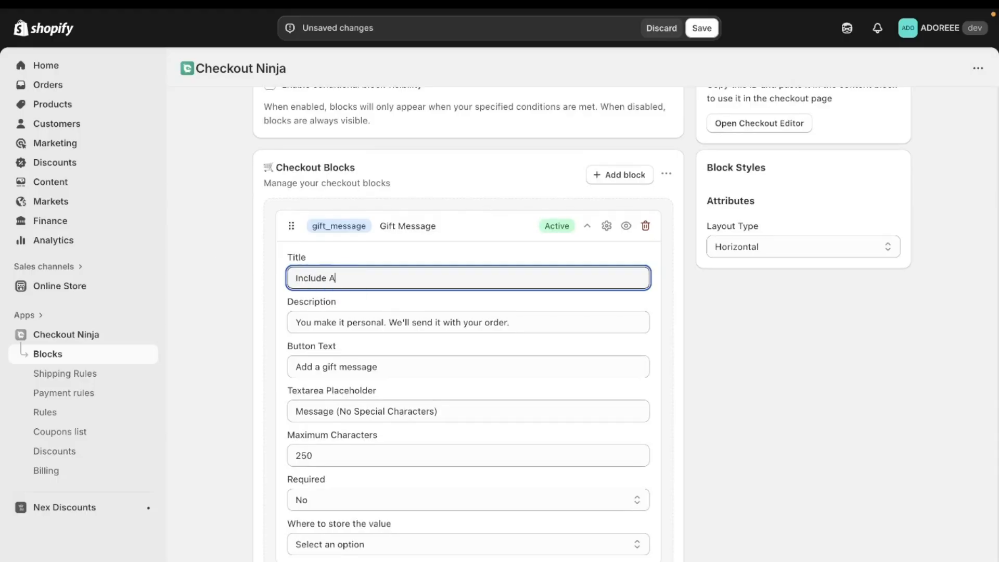
{"action": "type", "text": " Gift Message"}
{"action": "left_click_drag", "start_coordinate": [511, 322], "coordinate": [273, 312]}
{"action": "type", "text": "We'll print your custom message and include it with the package."}
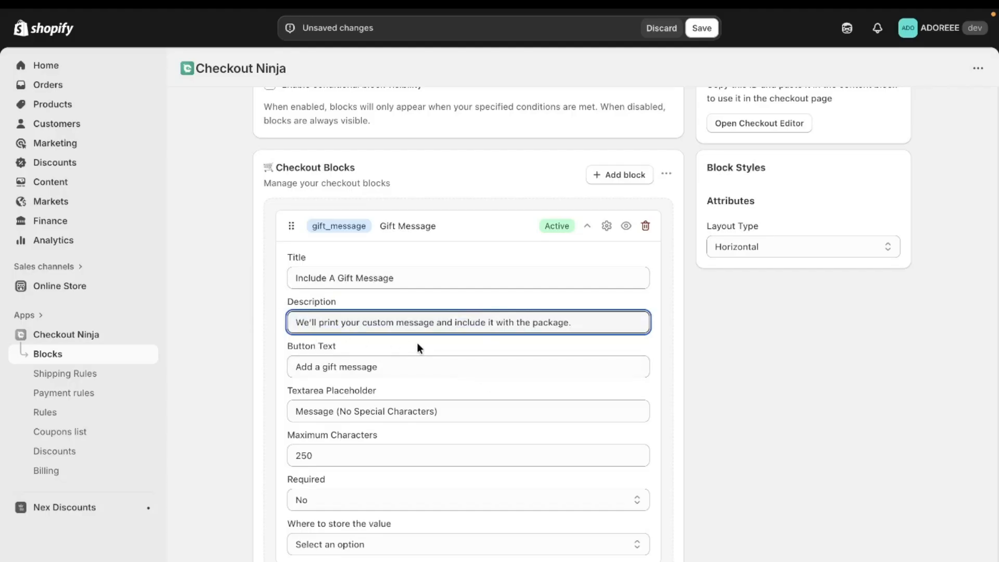
- Set the gift message's button text to "Write Your Message" and its textarea placeholder to "Write Your Message here...."
{"action": "left_click_drag", "start_coordinate": [405, 369], "coordinate": [287, 353]}
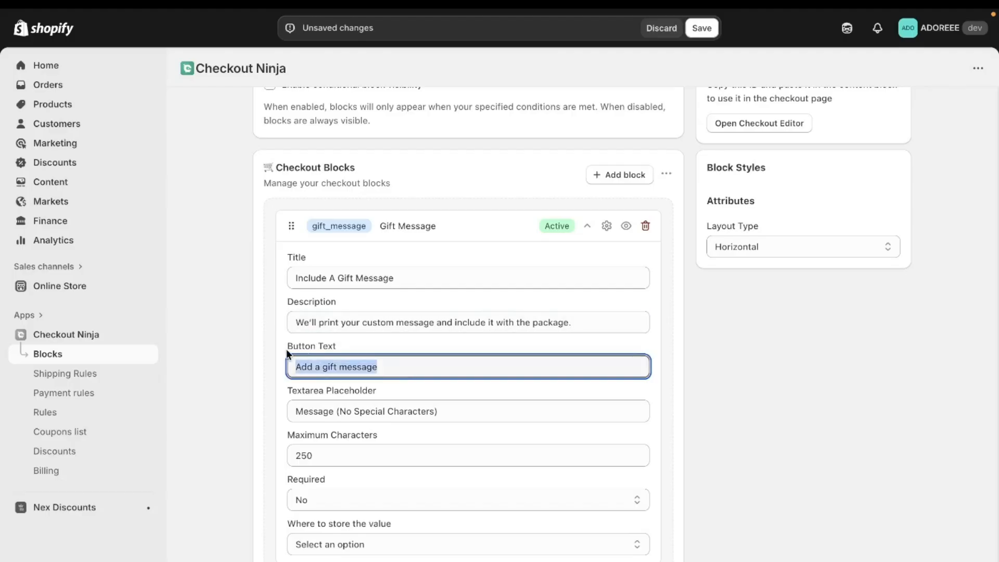
{"action": "key", "text": "BackSpace"}
{"action": "key", "text": "Caps_Lock"}
{"action": "type", "text": "Wr"}
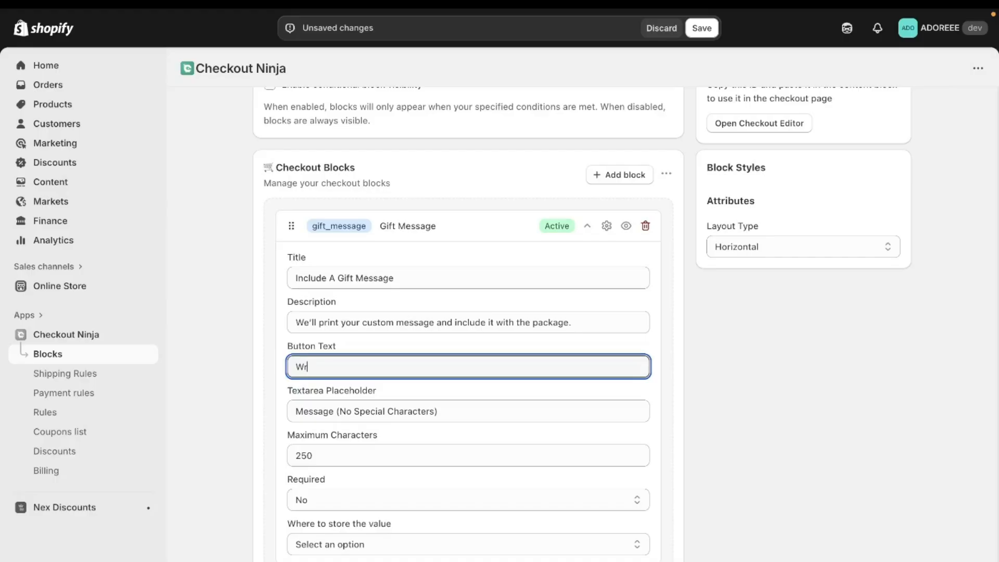
{"action": "type", "text": "ite Your Message"}
{"action": "left_click_drag", "start_coordinate": [457, 416], "coordinate": [287, 398]}
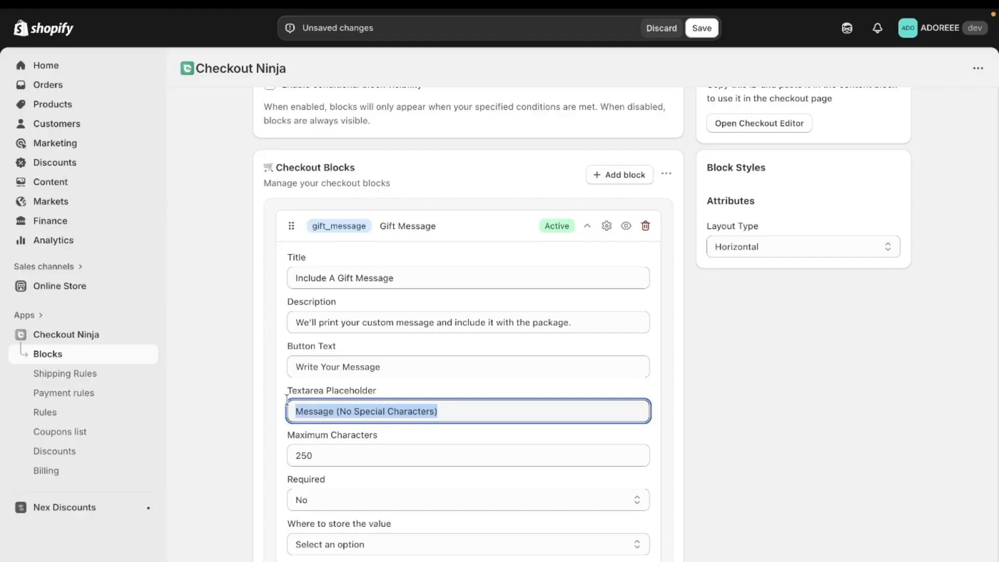
{"action": "type", "text": "Write Your Message here...."}
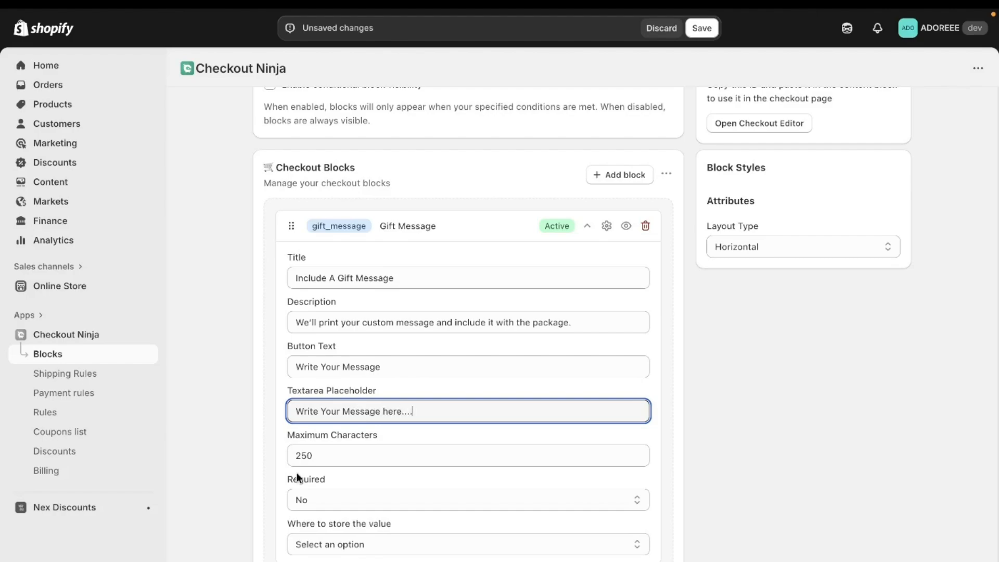
- Store the gift message value as an Attribute named "gift_message"
{"action": "left_click", "coordinate": [347, 462]}
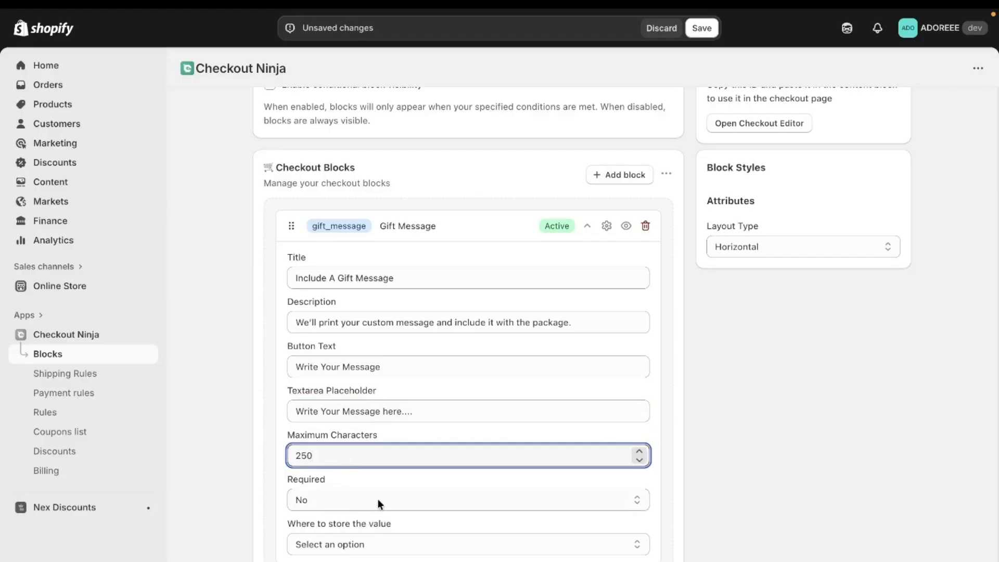
{"action": "left_click", "coordinate": [383, 545]}
{"action": "left_click", "coordinate": [376, 558]}
{"action": "scroll", "coordinate": [376, 520], "scroll_direction": "down", "scroll_amount": 1}
{"action": "left_click", "coordinate": [383, 539]}
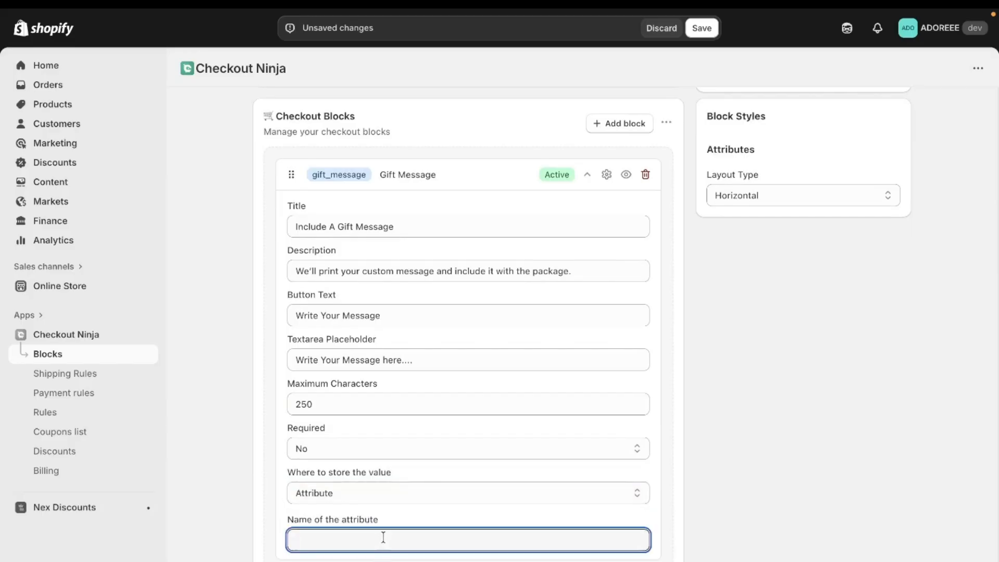
{"action": "type", "text": "gift_message"}
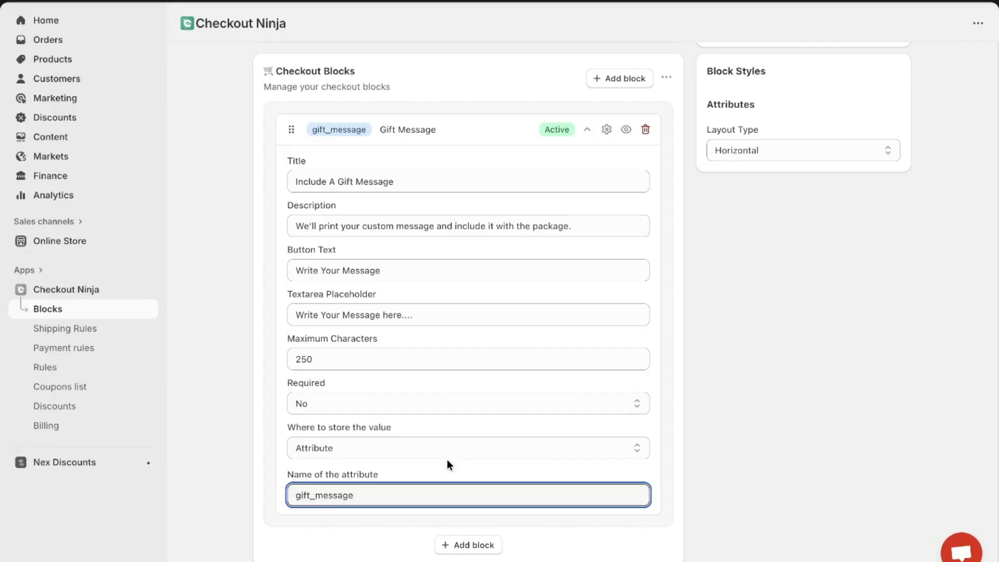
- Set the checkout block's status to Active and save it
{"action": "scroll", "coordinate": [464, 278], "scroll_direction": "up", "scroll_amount": 1}
{"action": "scroll", "coordinate": [464, 278], "scroll_direction": "up", "scroll_amount": 5}
{"action": "left_click", "coordinate": [828, 205]}
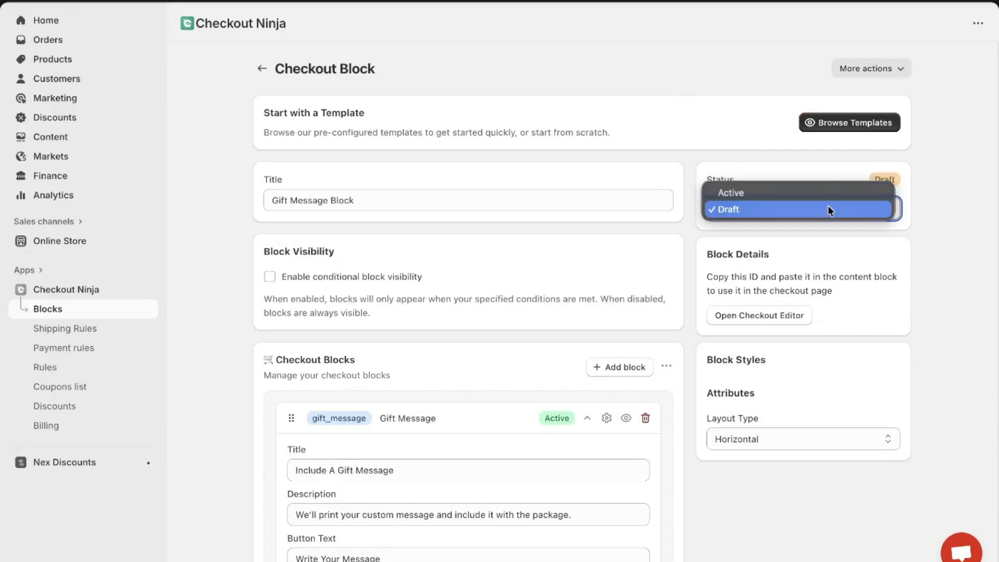
{"action": "left_click", "coordinate": [815, 193]}
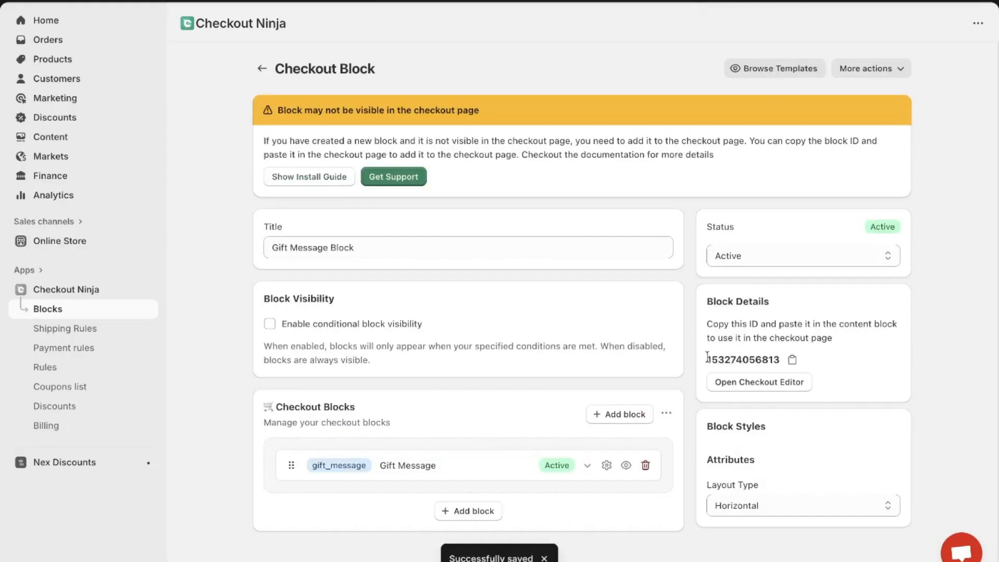
- Copy the saved block's ID and open the checkout editor
{"action": "left_click", "coordinate": [792, 361]}
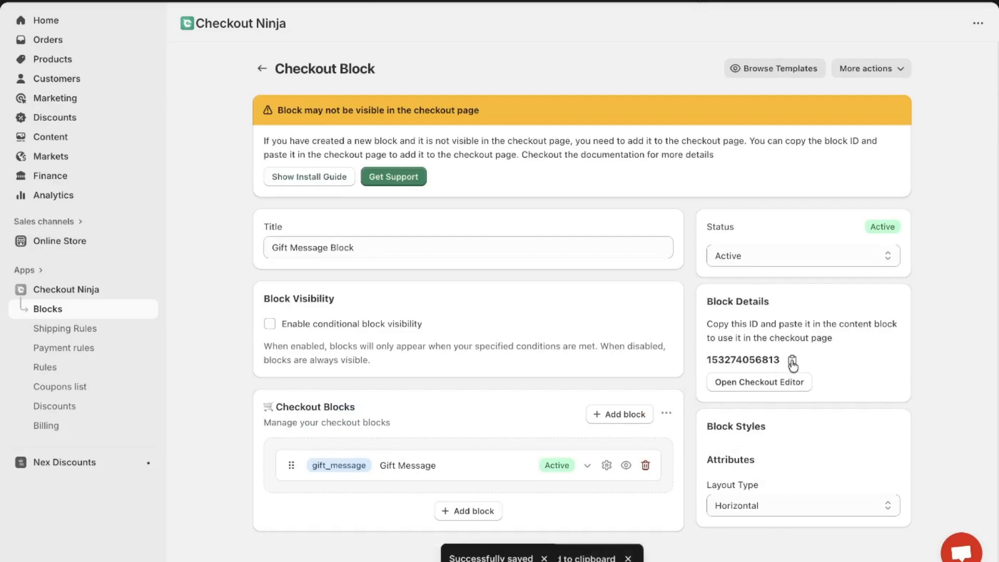
{"action": "left_click", "coordinate": [774, 382]}
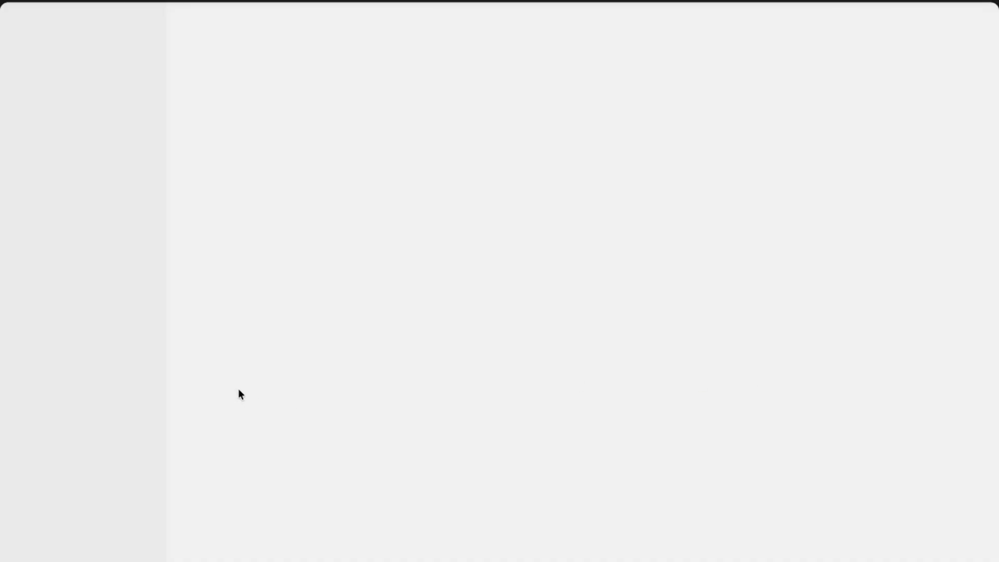
- Add a Checkout Ninja Custom Block above the Contact section and paste the copied ID as its Block ID
{"action": "scroll", "coordinate": [239, 391], "scroll_direction": "down", "scroll_amount": 7}
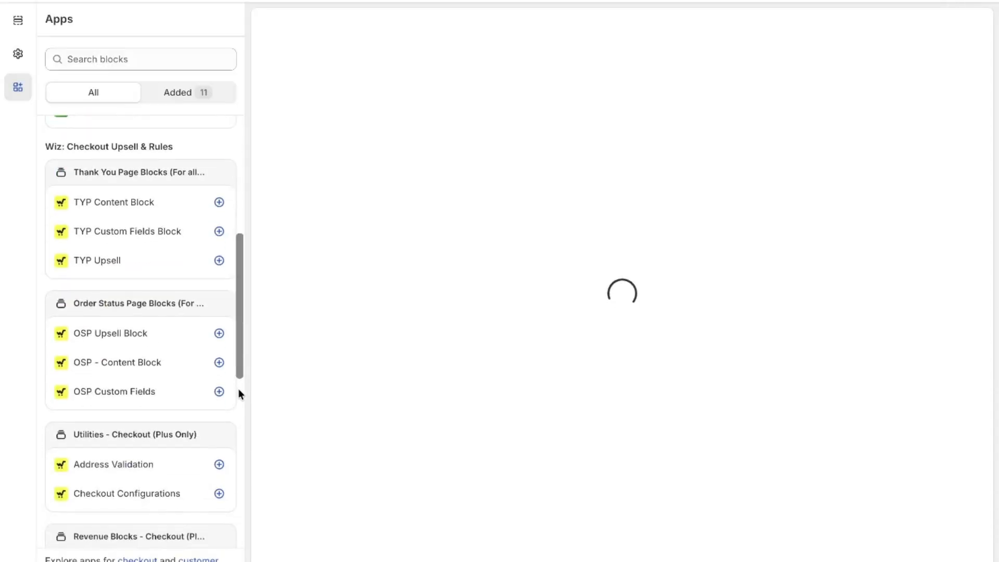
{"action": "scroll", "coordinate": [238, 393], "scroll_direction": "down", "scroll_amount": 10}
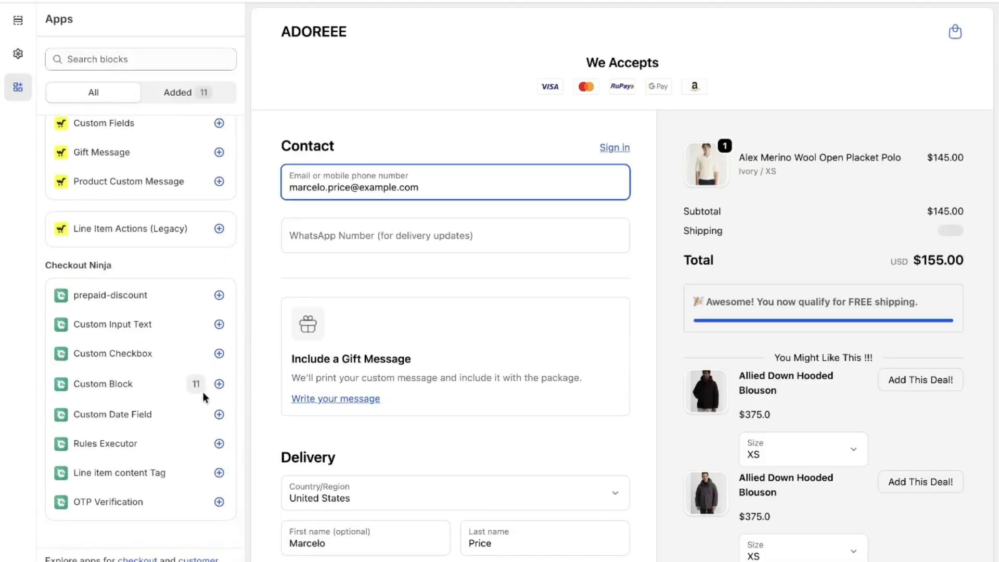
{"action": "left_click", "coordinate": [219, 383]}
{"action": "left_click", "coordinate": [276, 411]}
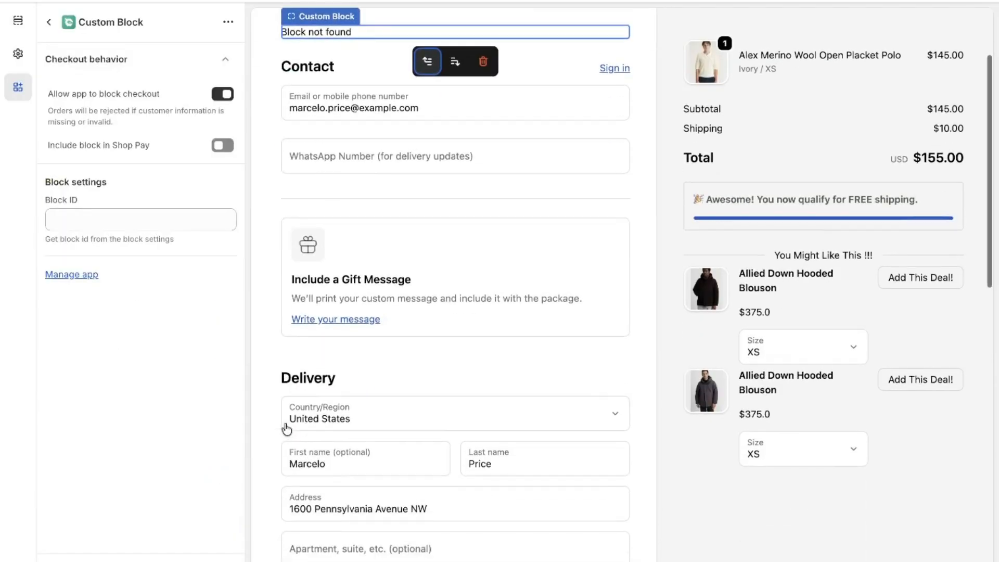
{"action": "left_click", "coordinate": [116, 221]}
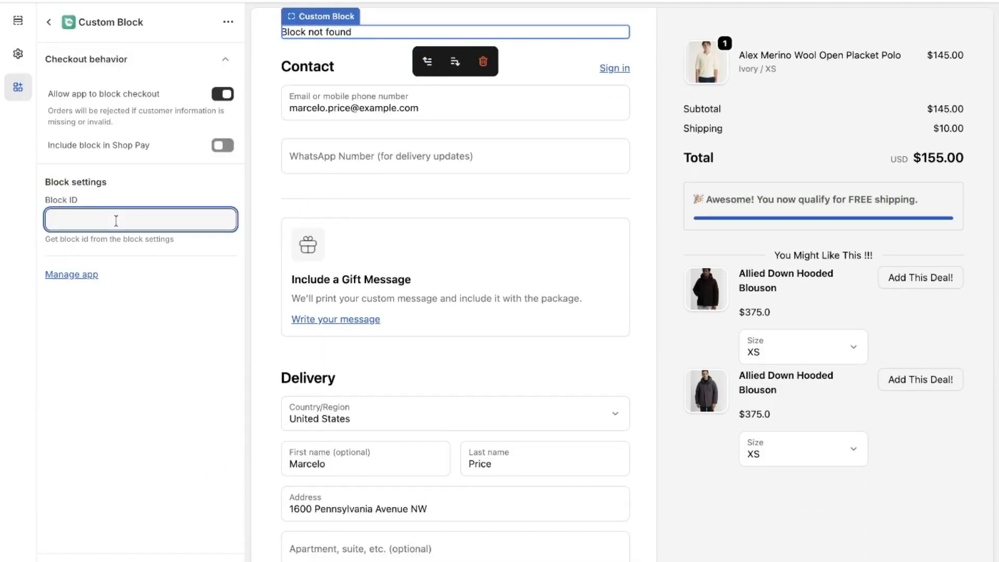
{"action": "key", "text": "ctrl+v"}
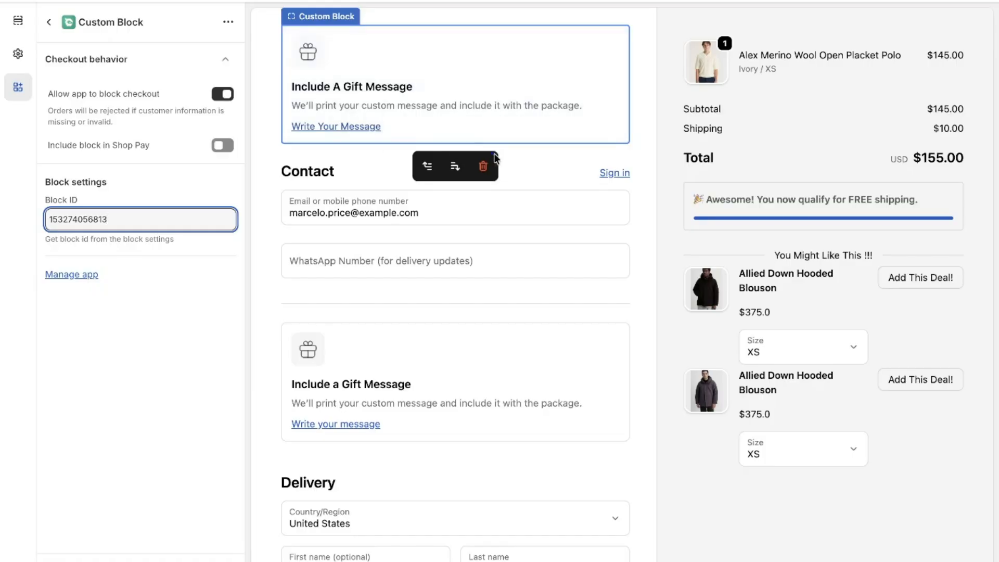
- Delete the newly added gift message block above the Contact section
{"action": "left_click", "coordinate": [483, 166]}
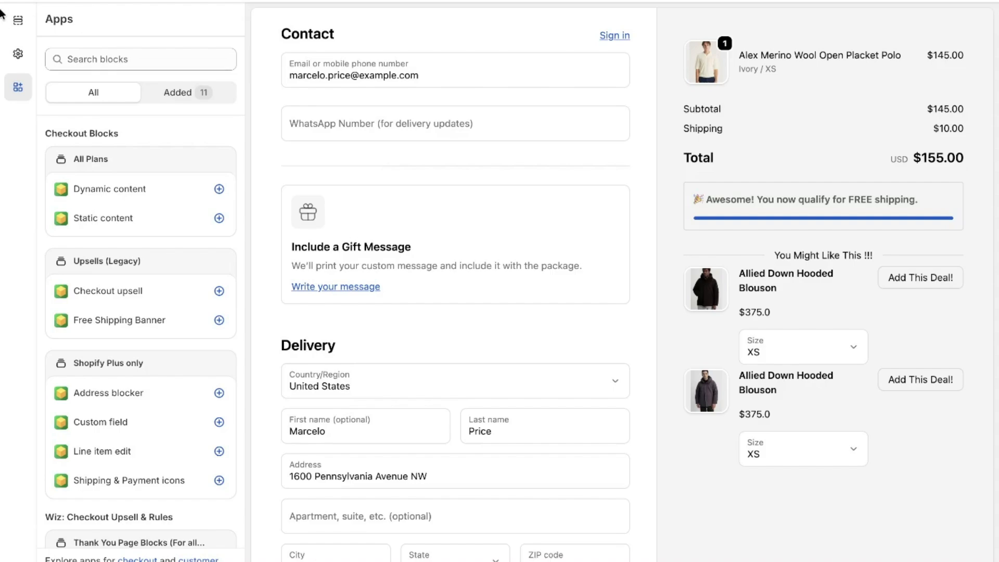
- Look through the checkout's section outline and locate the gift message Custom Block above Delivery to show how it can be repositioned
{"action": "left_click", "coordinate": [19, 23]}
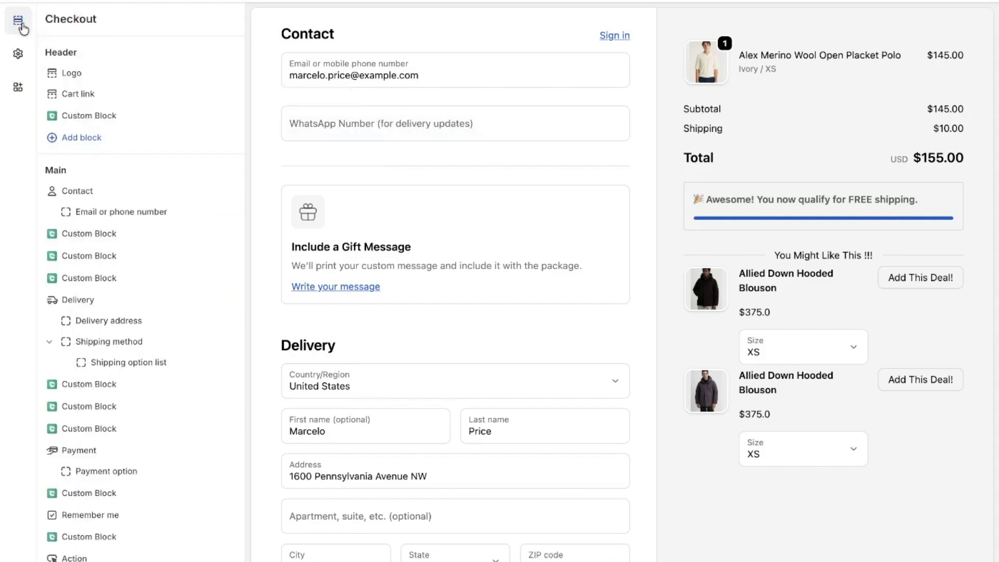
{"action": "scroll", "coordinate": [142, 175], "scroll_direction": "down", "scroll_amount": 5}
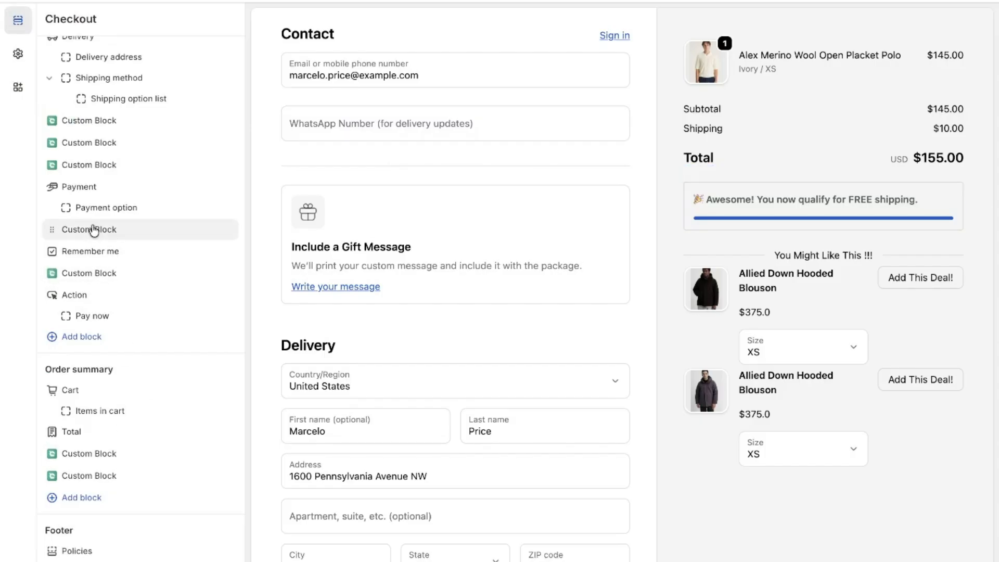
{"action": "scroll", "coordinate": [95, 231], "scroll_direction": "up", "scroll_amount": 2}
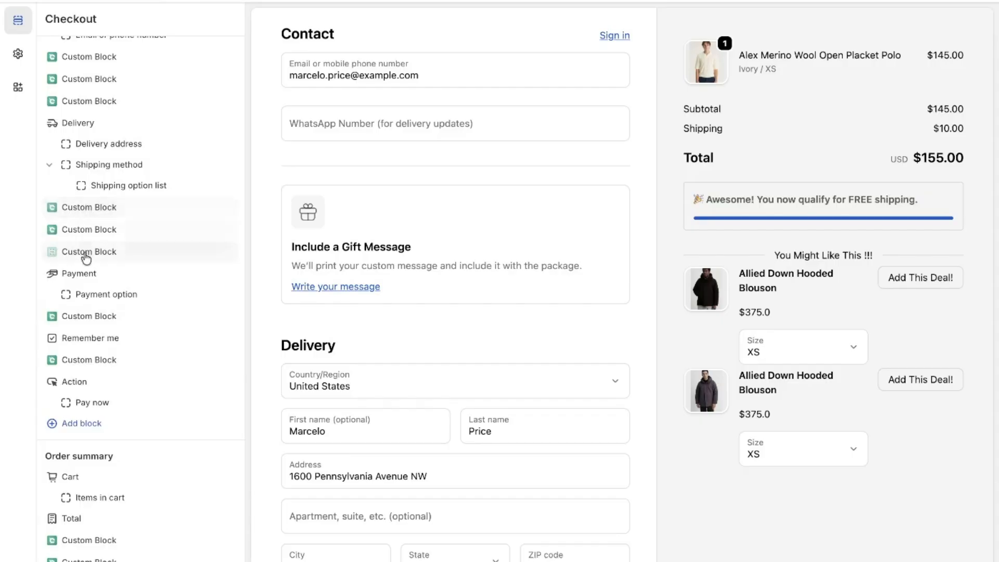
{"action": "scroll", "coordinate": [88, 240], "scroll_direction": "up", "scroll_amount": 4}
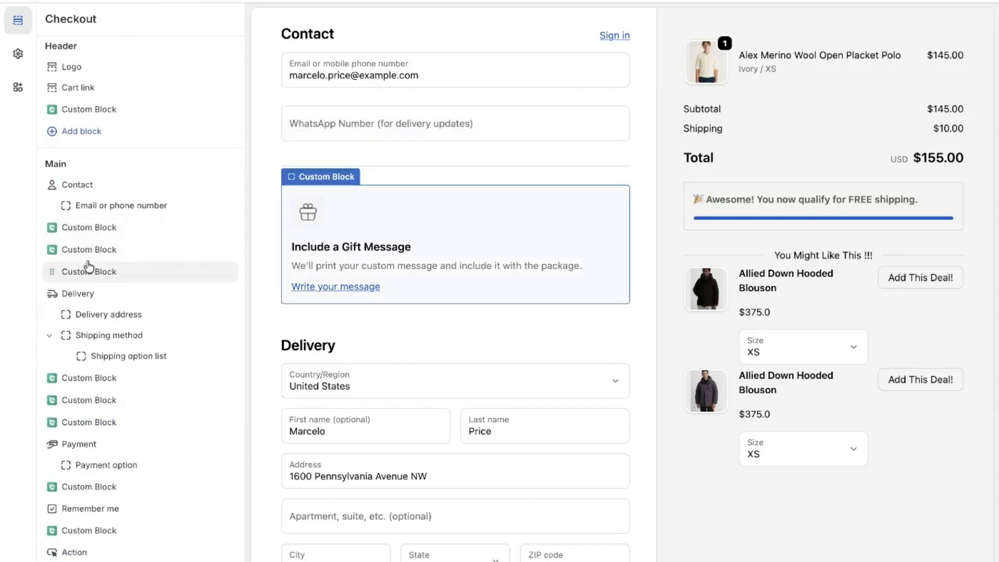
{"action": "mouse_move", "coordinate": [87, 270]}
{"action": "left_mouse_down"}
{"action": "mouse_move", "coordinate": [96, 115]}
{"action": "mouse_move", "coordinate": [69, 207]}
{"action": "mouse_move", "coordinate": [69, 296]}
{"action": "mouse_move", "coordinate": [68, 265]}
{"action": "left_mouse_up"}
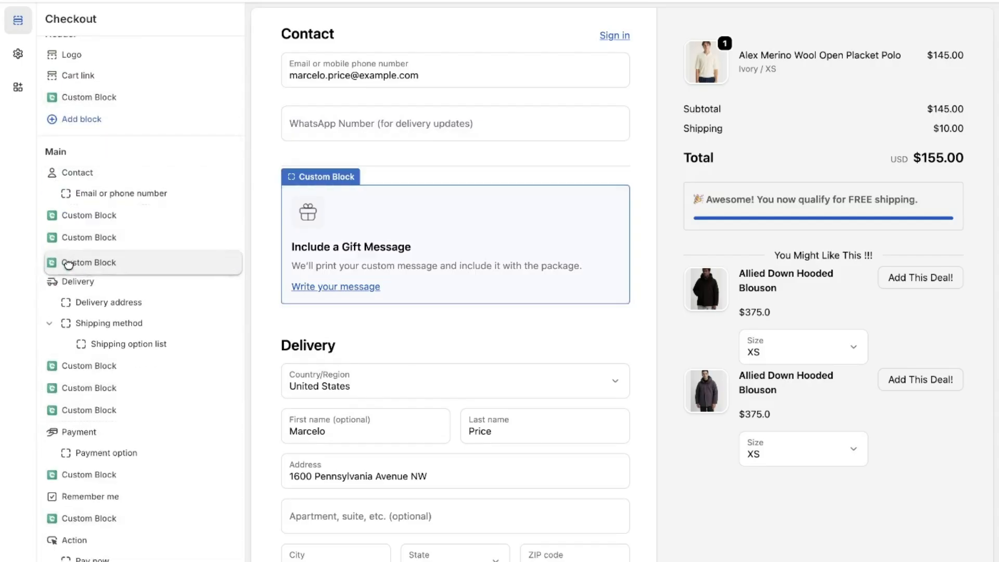
- Switch to the live store, proceed from the cart to checkout and open the gift message text field
{"action": "mouse_move", "coordinate": [2, 250]}
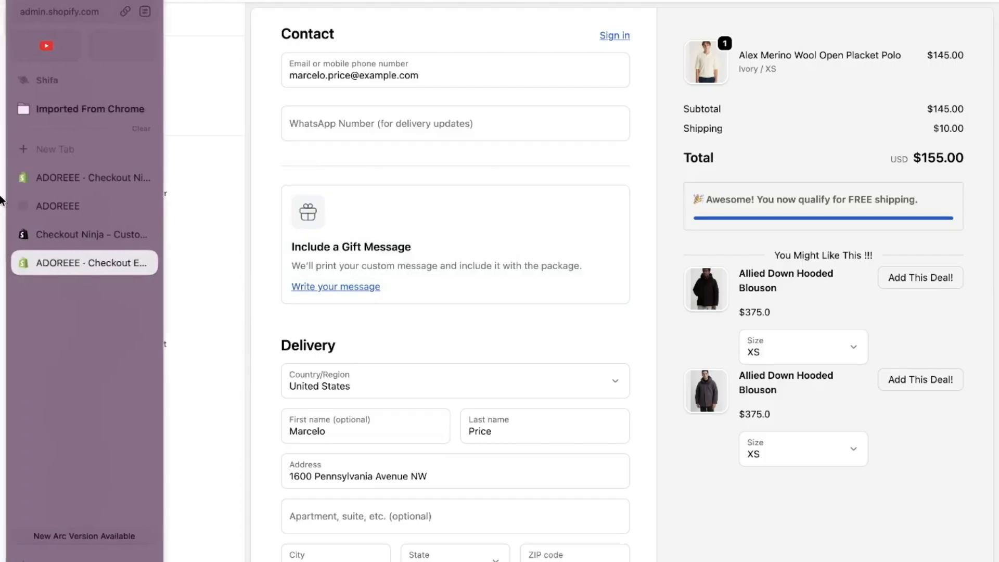
{"action": "left_click", "coordinate": [70, 208]}
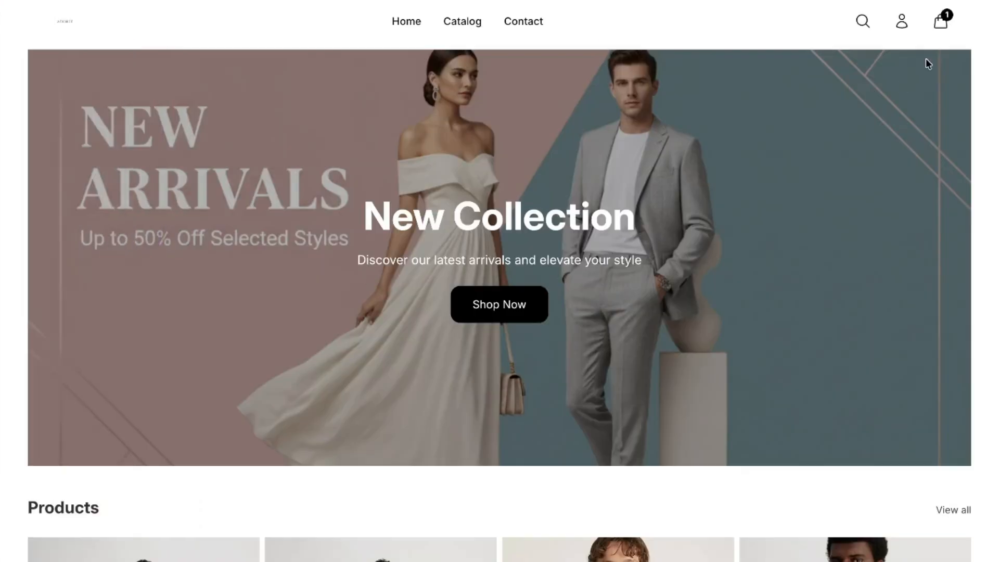
{"action": "left_click", "coordinate": [940, 30]}
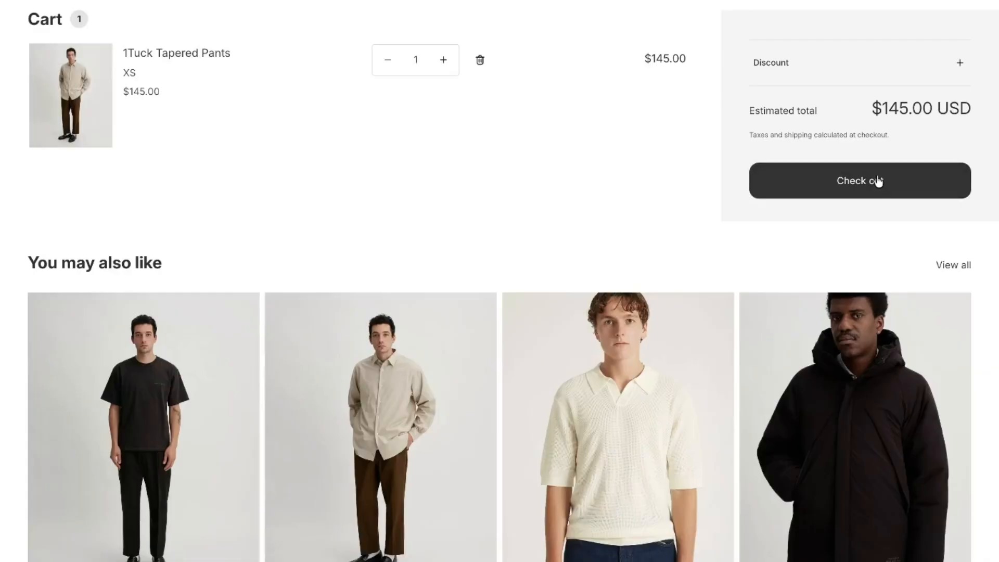
{"action": "left_click", "coordinate": [878, 181]}
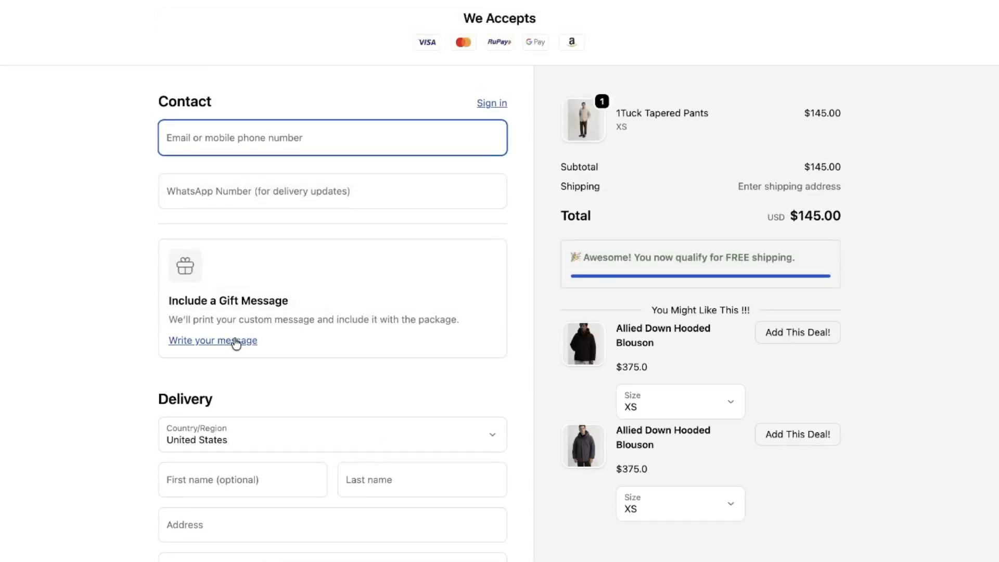
{"action": "left_click", "coordinate": [235, 341]}
{"action": "left_click", "coordinate": [231, 265]}
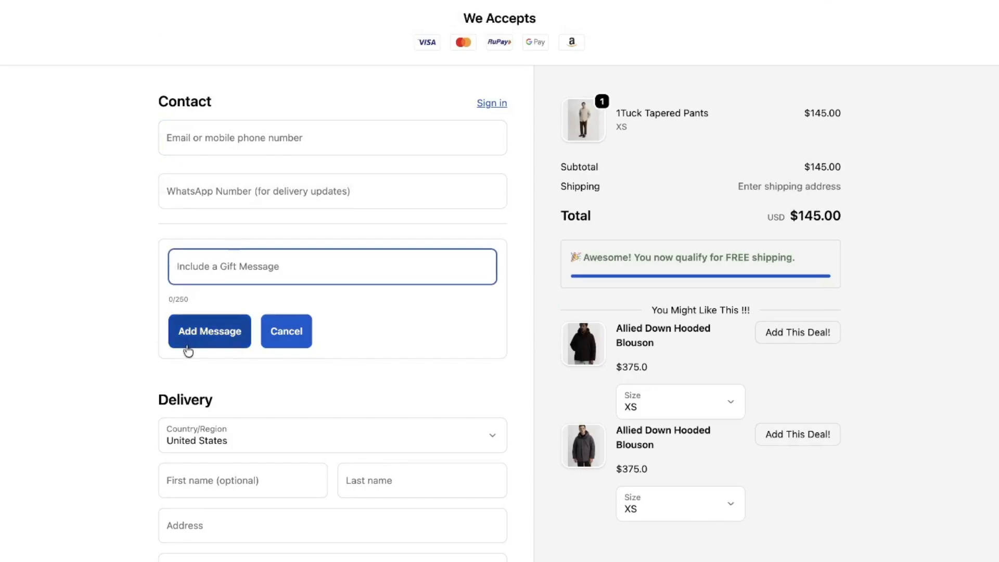